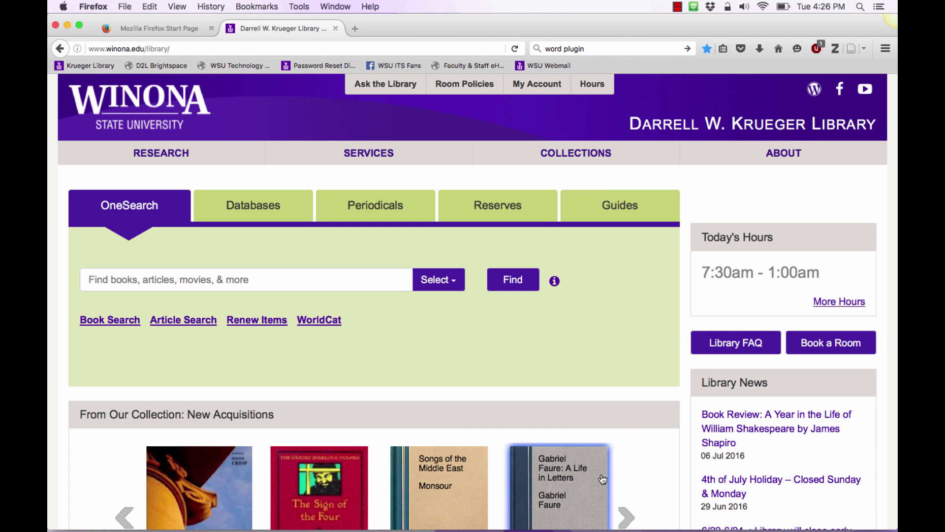
Bring Word's Document2 ('Example sentences.') to the front and show the Add-ins tab's Zotero tools
mouse_move(603, 529)
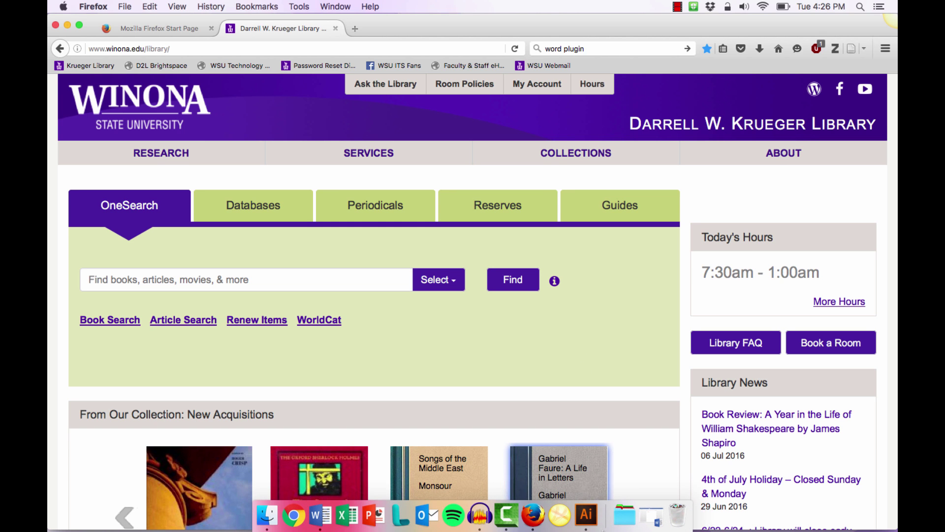
click(321, 518)
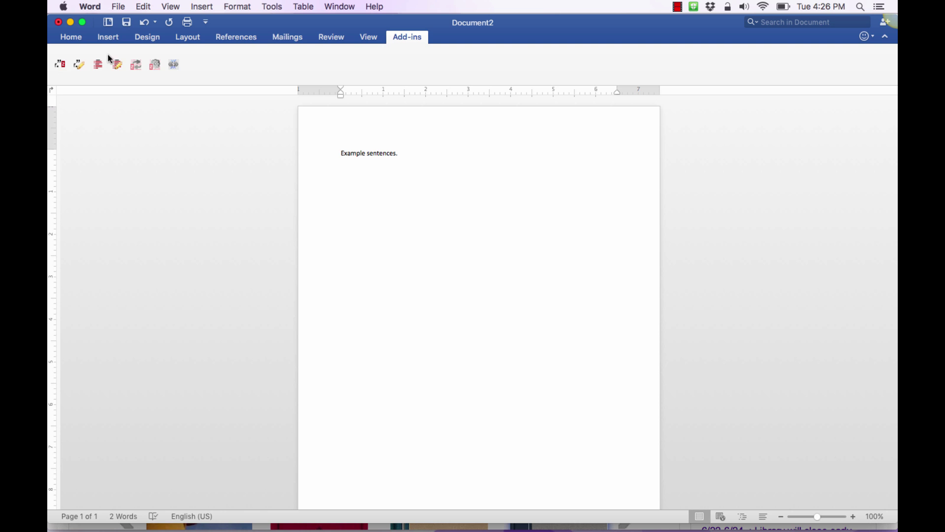
click(80, 39)
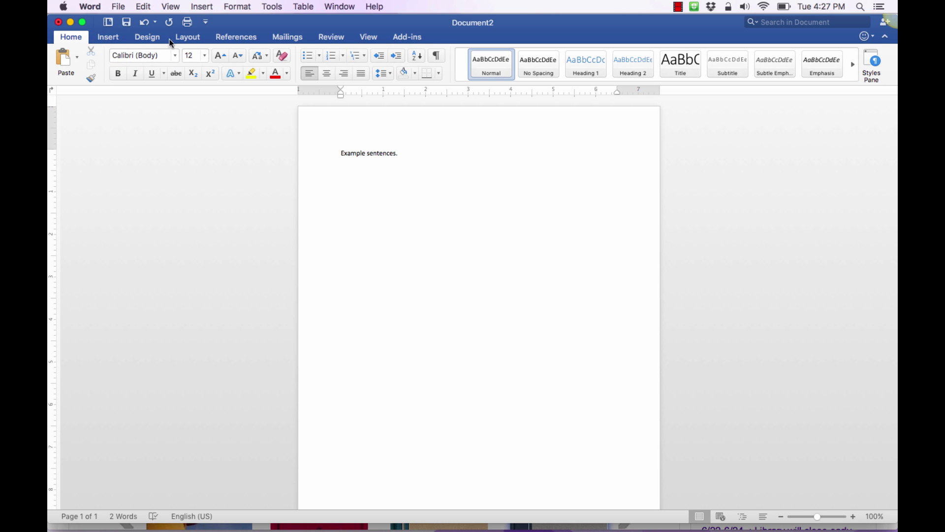
click(407, 38)
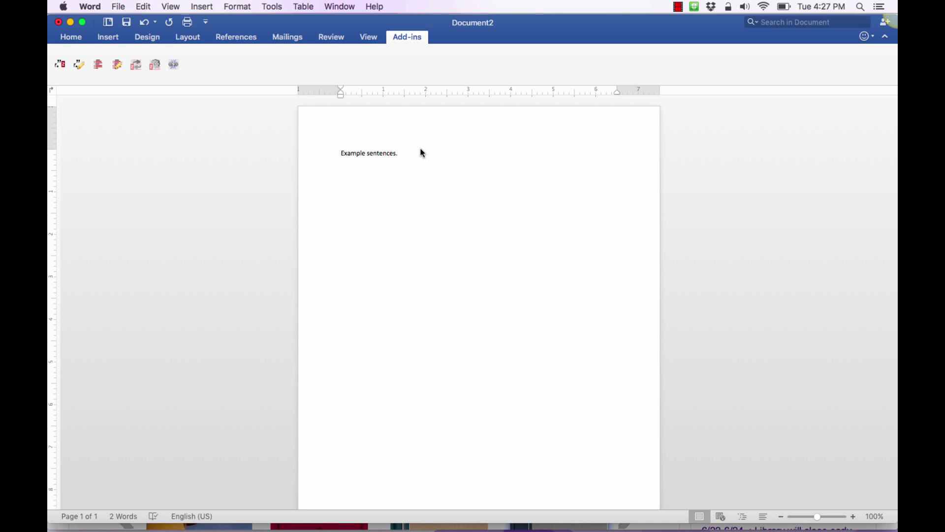
Cite the Jones 2014 book, found by searching 'digital', after 'Example sentences.'
click(61, 66)
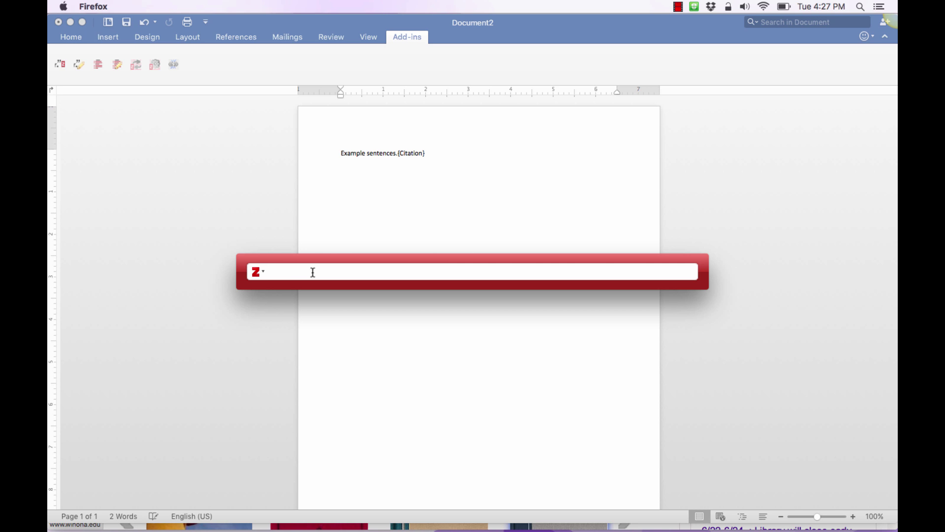
text(digital)
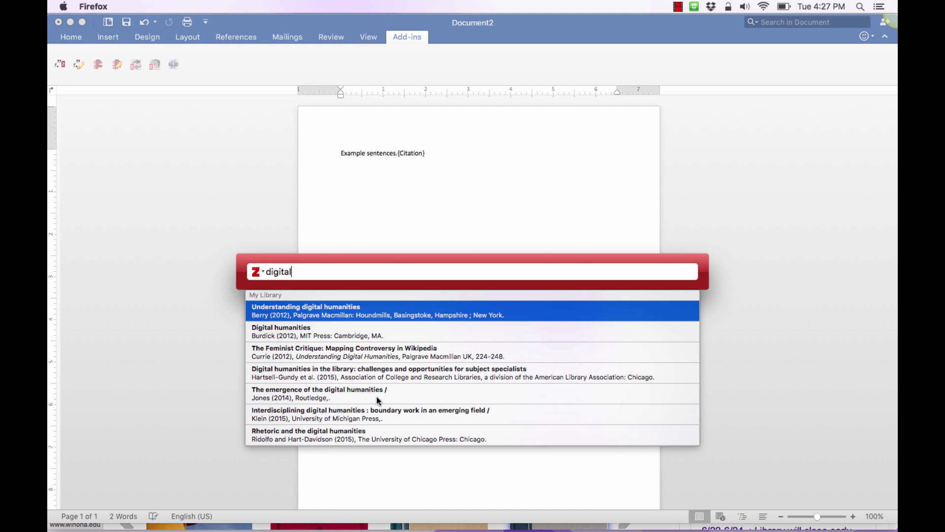
click(412, 398)
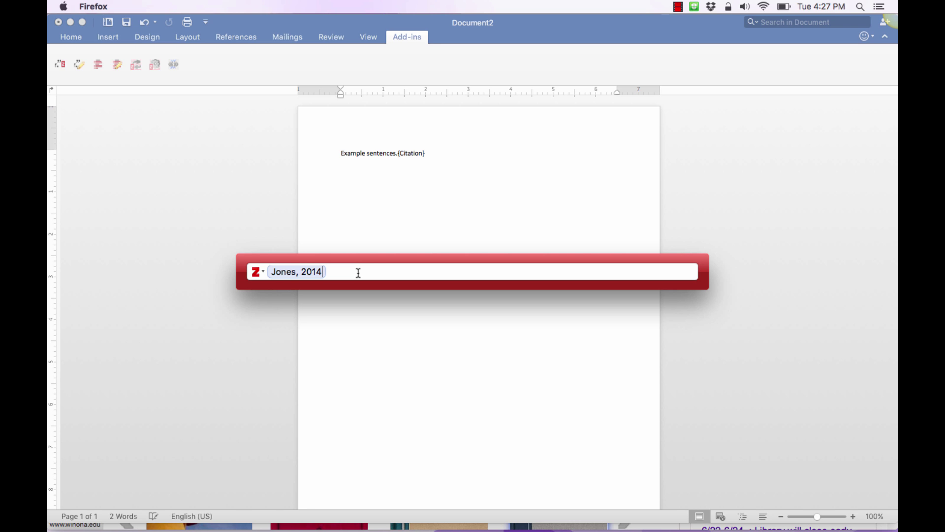
key(Return)
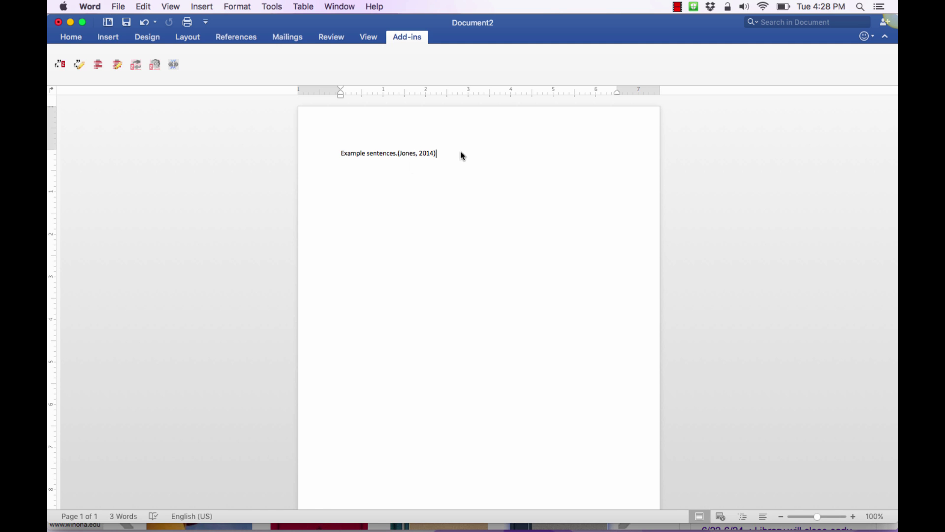
Type '. Second sentence.' after the first citation
text(. Second sentence..)
Cite Collier & Bear 2012 and Seligman 2012 together after the second sentence
click(61, 64)
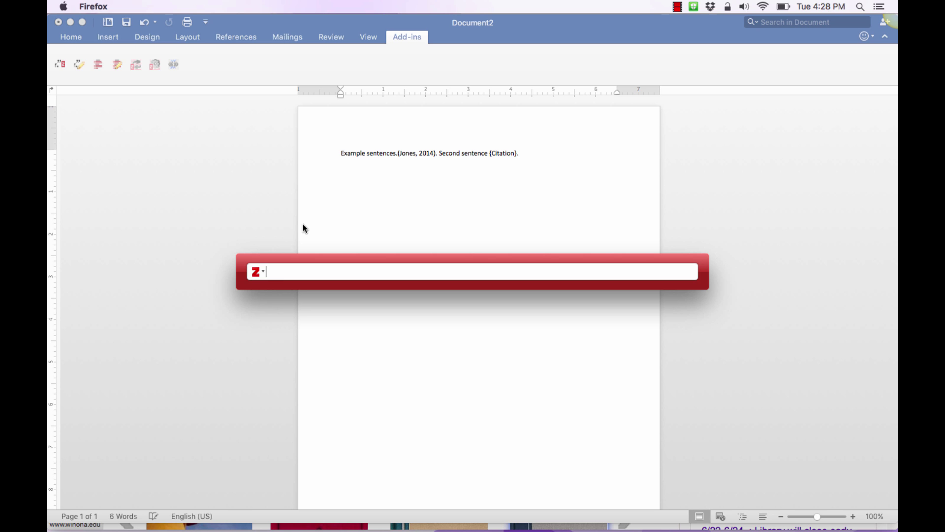
text(po)
click(346, 352)
text(se)
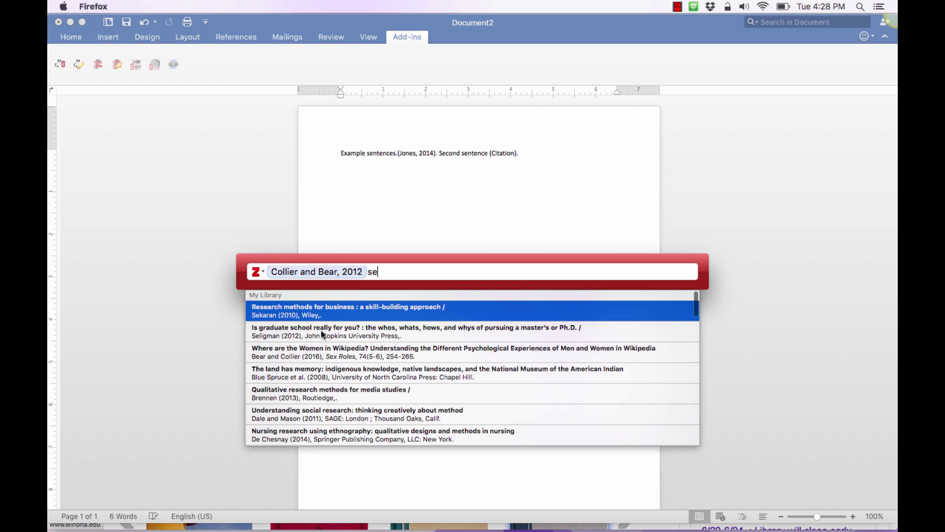
click(321, 332)
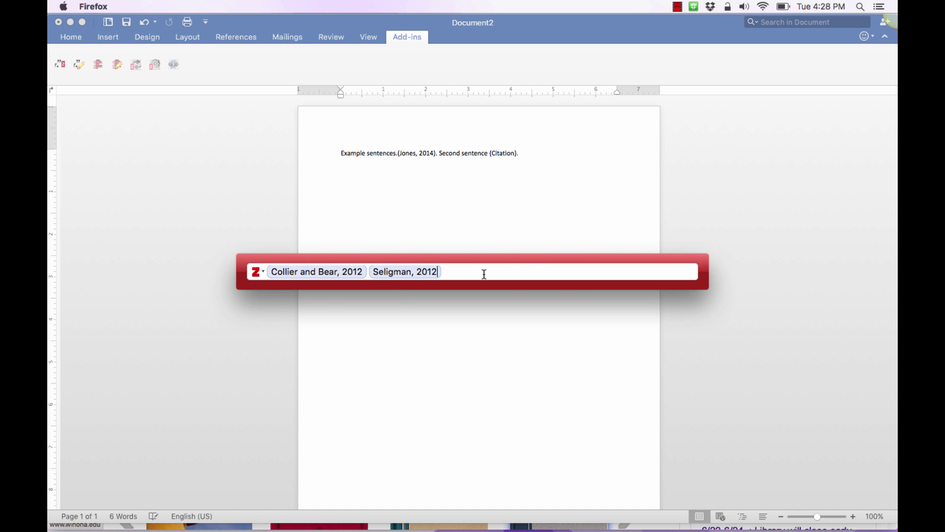
key(Return)
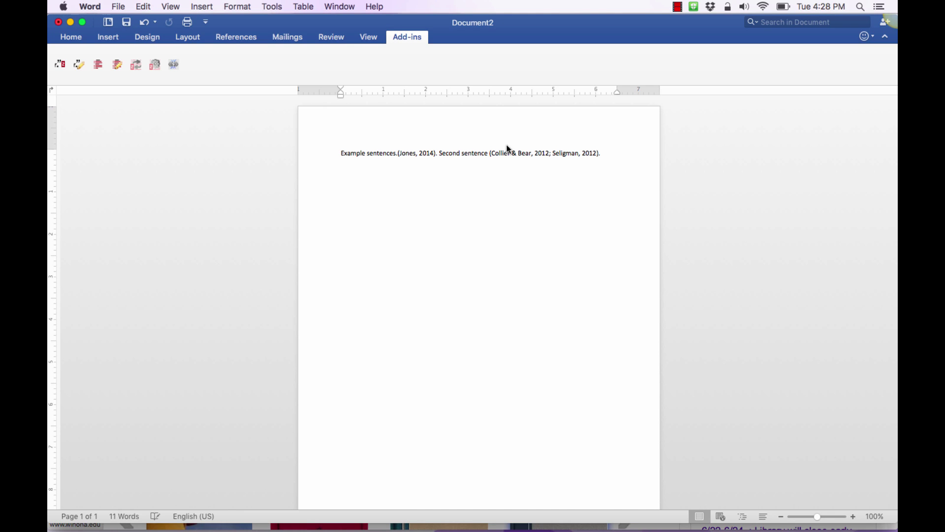
click(496, 157)
Open the second sentence's citation in Zotero Edit Citation
drag(494, 154, 597, 161)
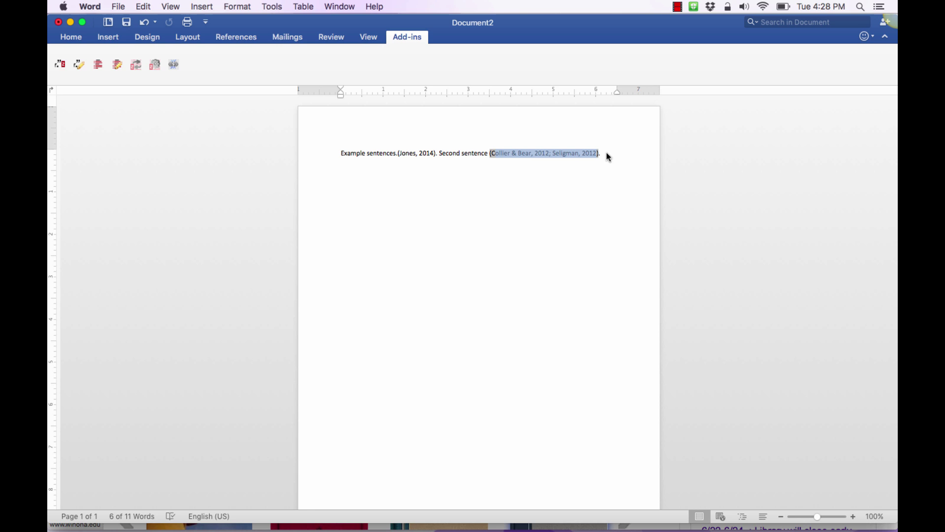
click(609, 156)
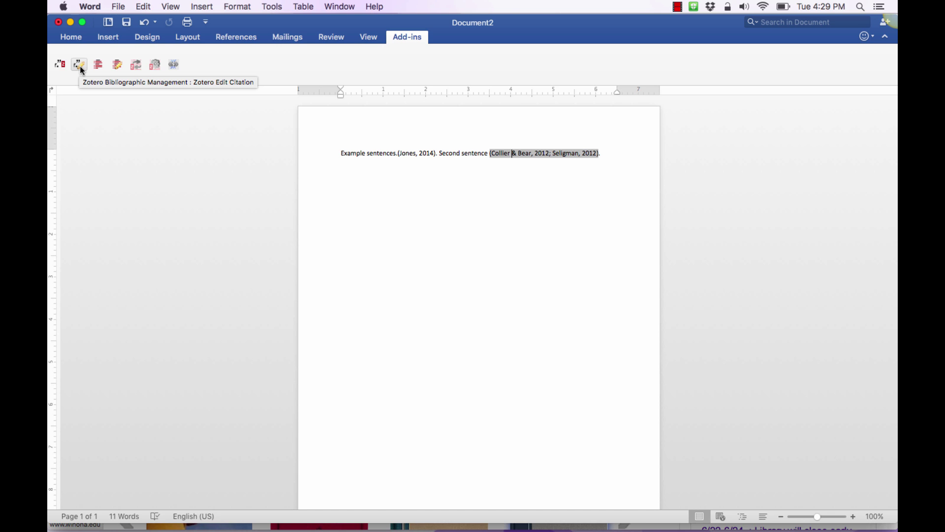
click(511, 153)
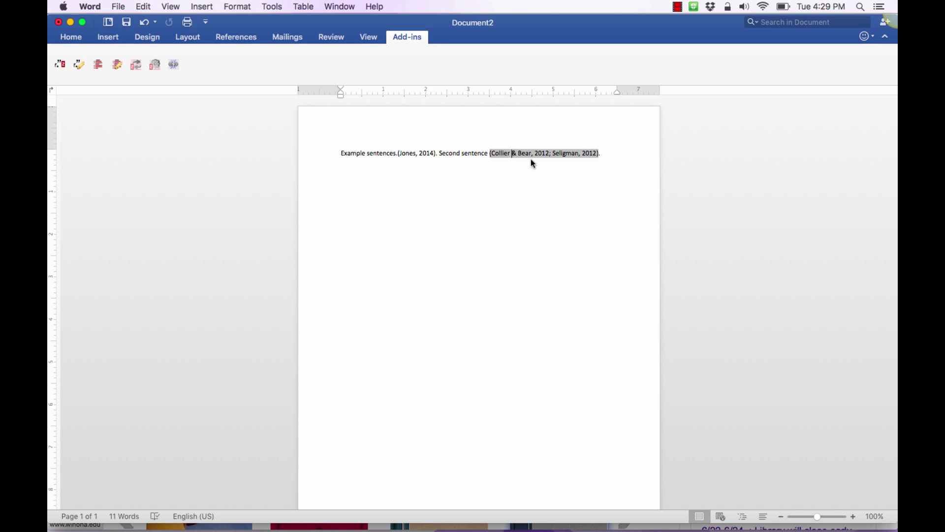
click(84, 64)
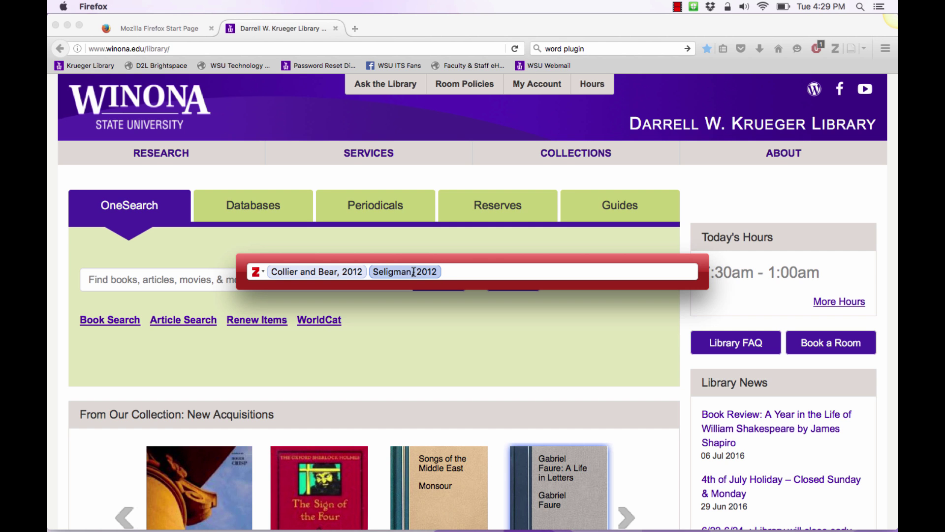
Remove Collier & Bear and add Currie 2012 and Antin et al. 2011 to the citation
click(367, 273)
key(BackSpace)
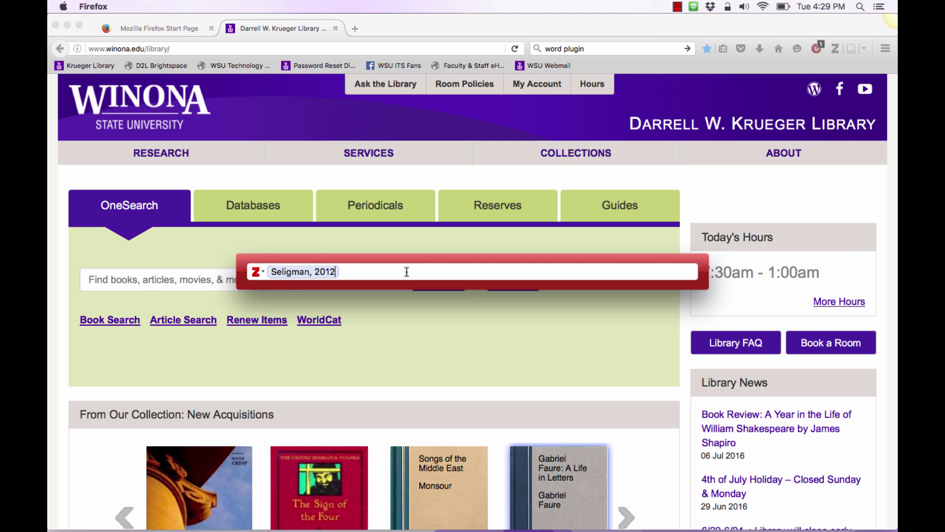
text(fe)
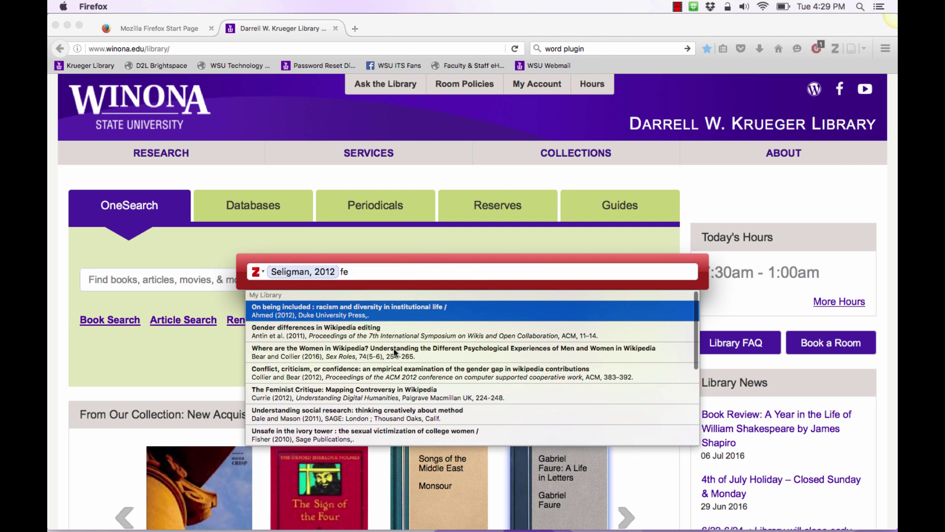
click(411, 393)
text(ce)
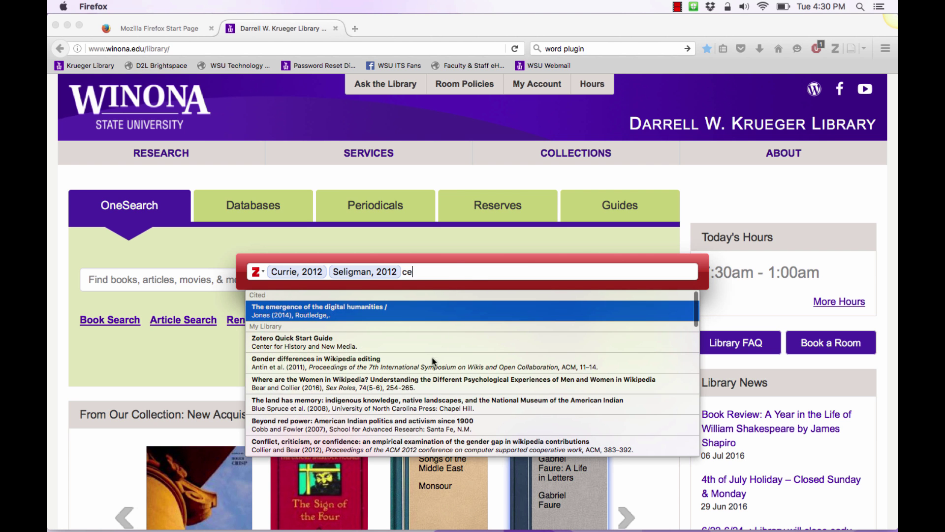
click(433, 360)
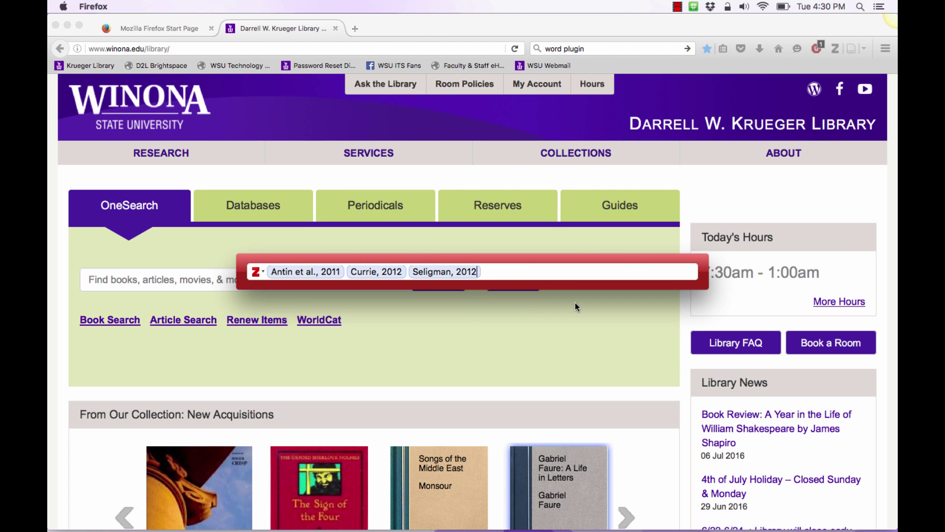
key(Return)
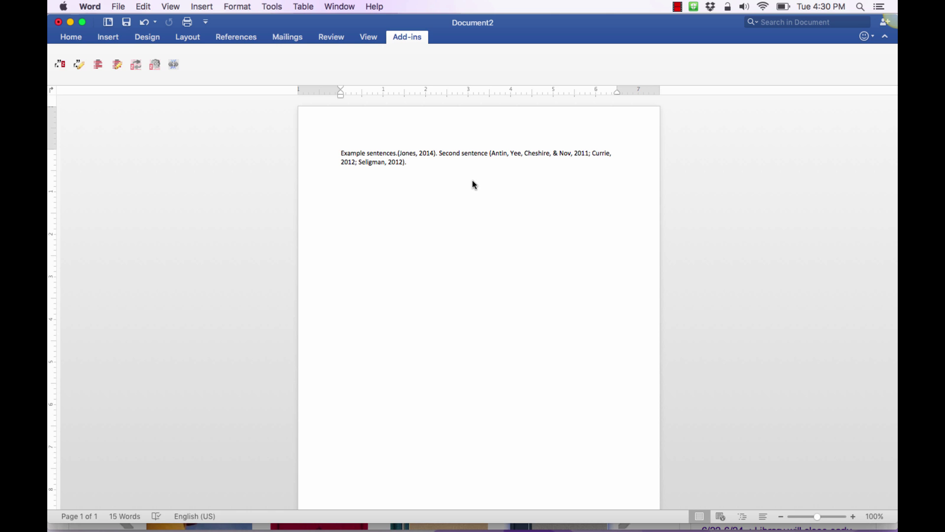
Insert a Zotero bibliography on a new line below the text, listing Antin, Currie, Jones and Seligman
click(388, 162)
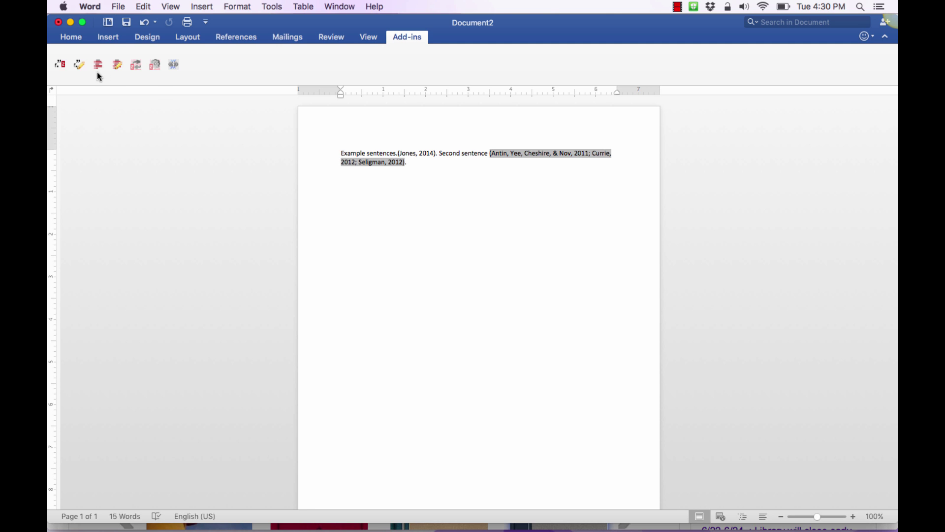
click(416, 163)
key(Return)
key(Return)
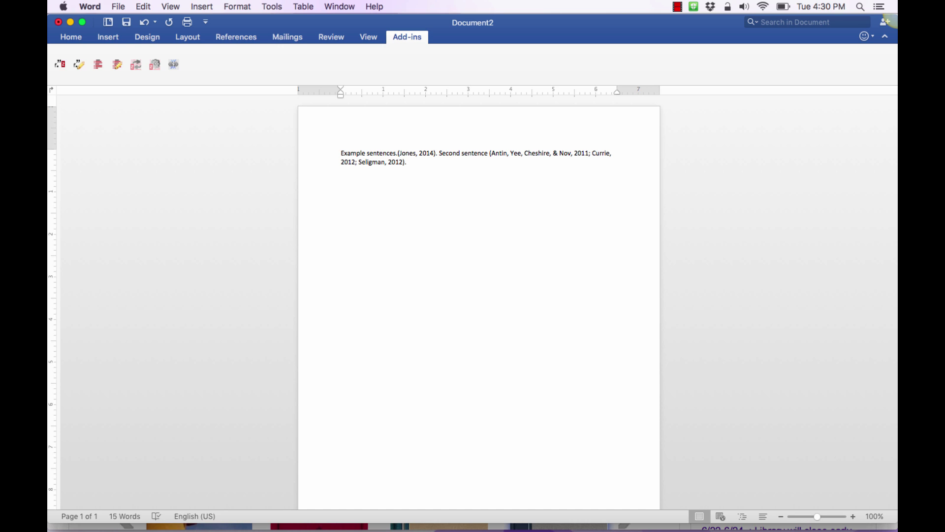
click(100, 68)
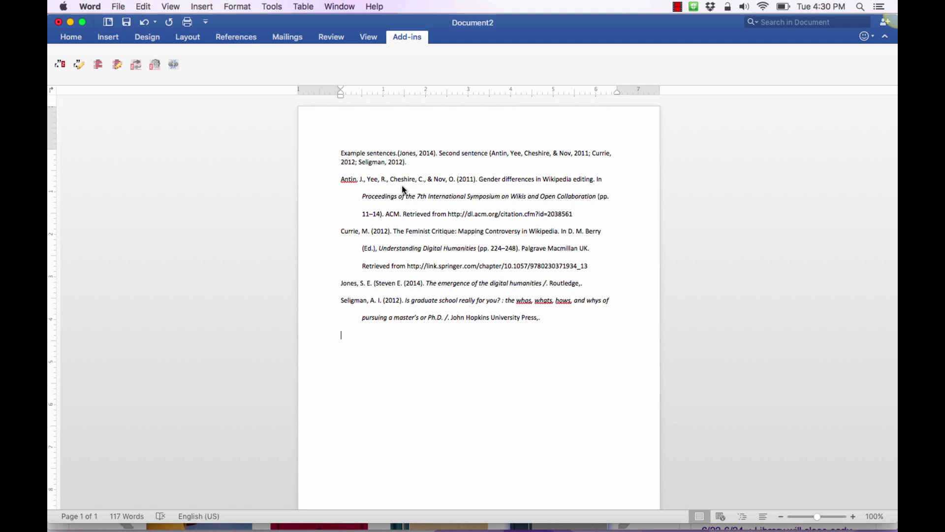
click(539, 156)
click(402, 153)
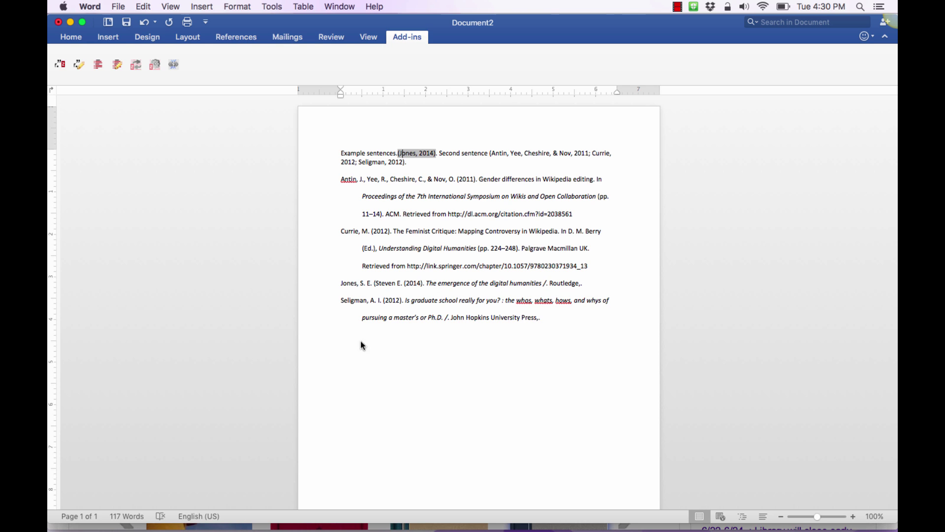
Add 'Third sentence.' and cite Antin et al., 2011 after it
click(434, 166)
key(Return)
click(432, 160)
text(Third)
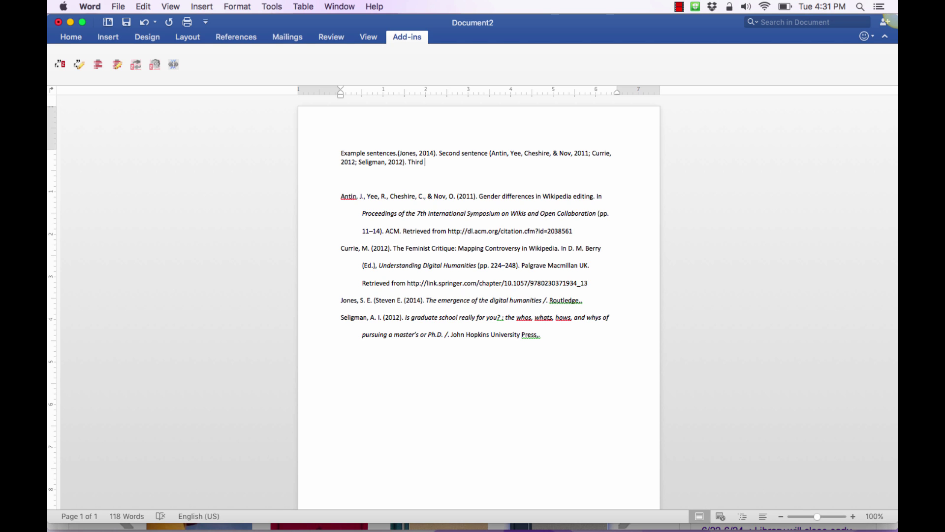
text( sentence.)
click(61, 65)
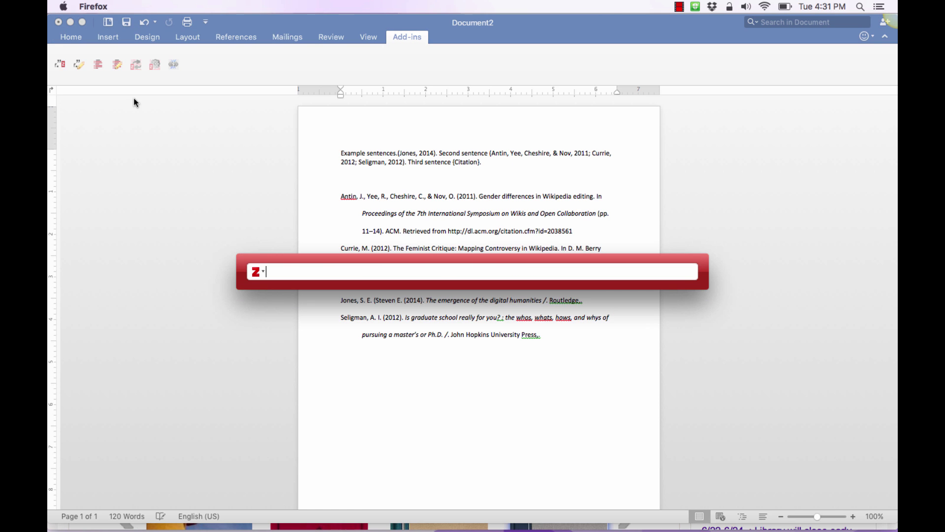
text(antin)
key(Return)
key(Return)
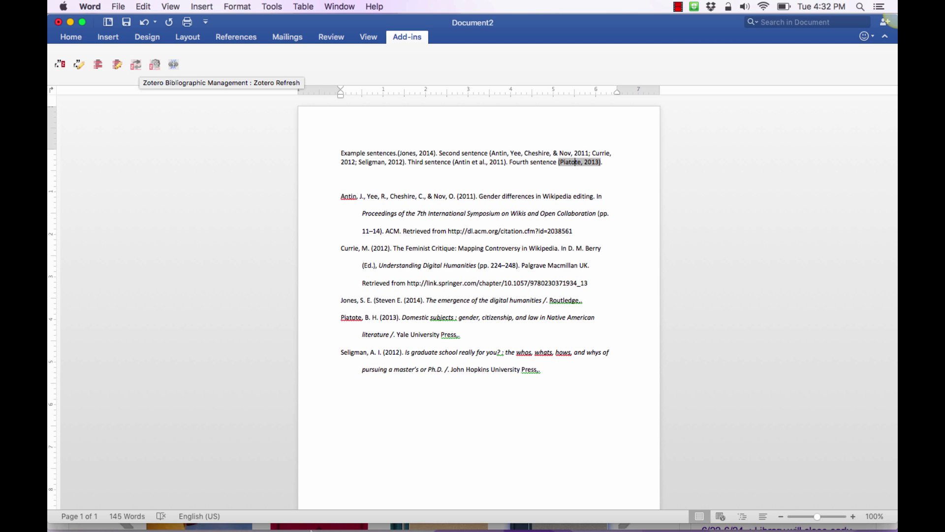
mouse_move(355, 515)
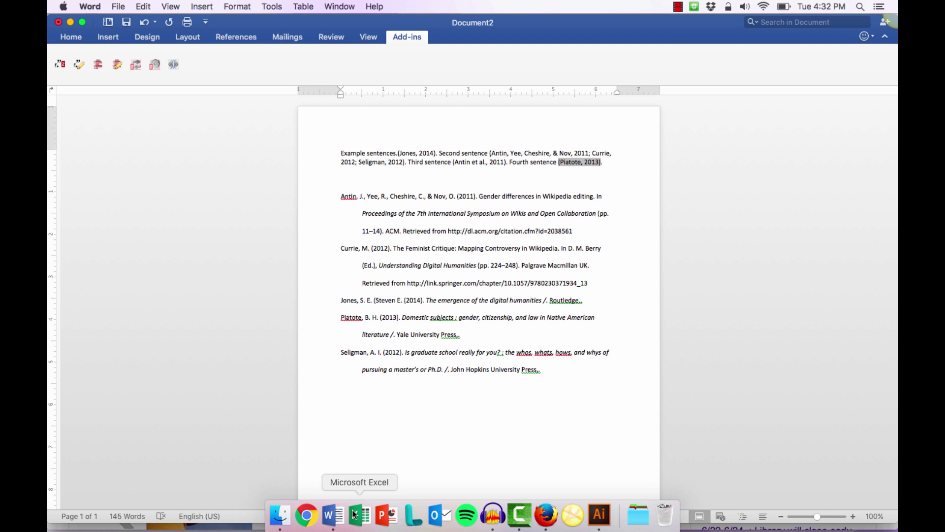
click(545, 514)
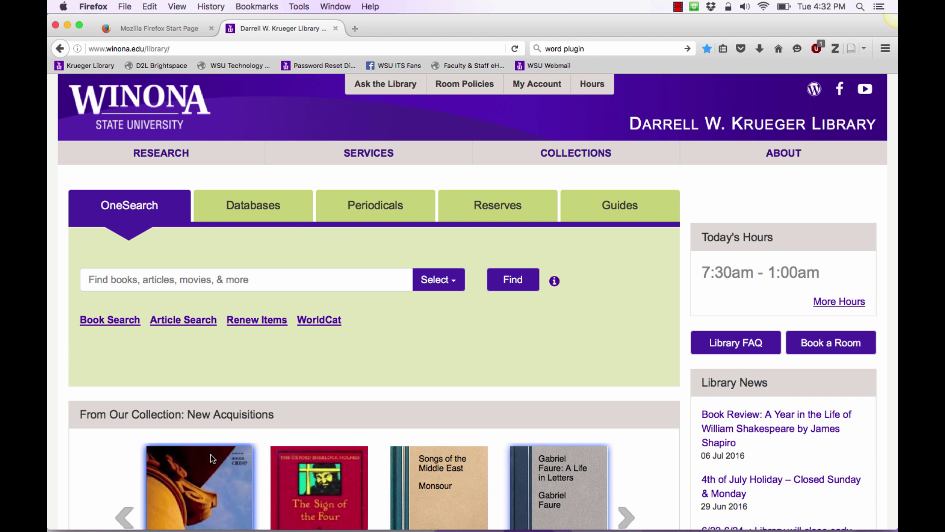
click(834, 49)
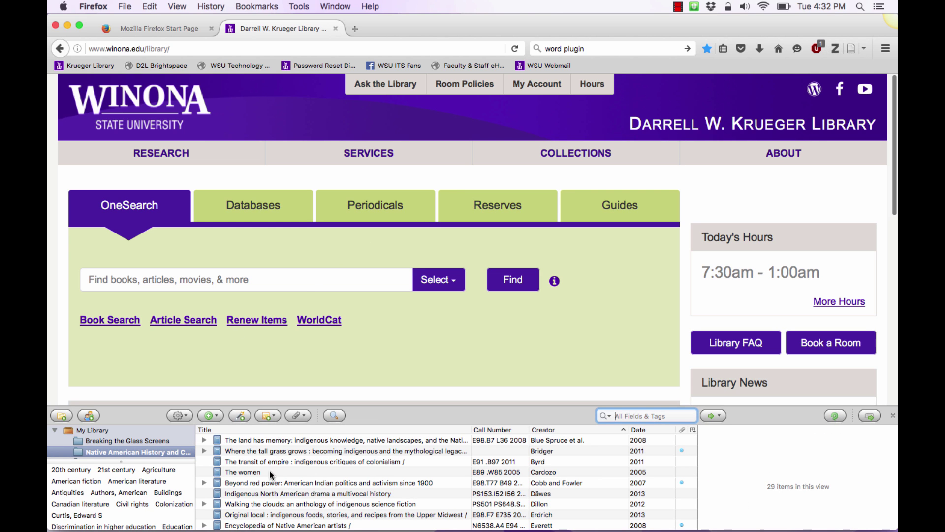
click(279, 463)
click(282, 493)
click(282, 514)
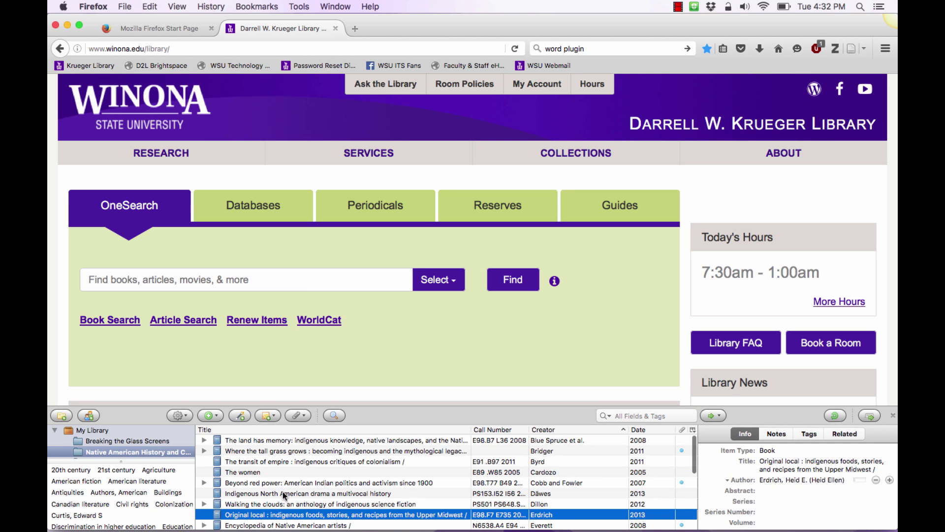
click(271, 461)
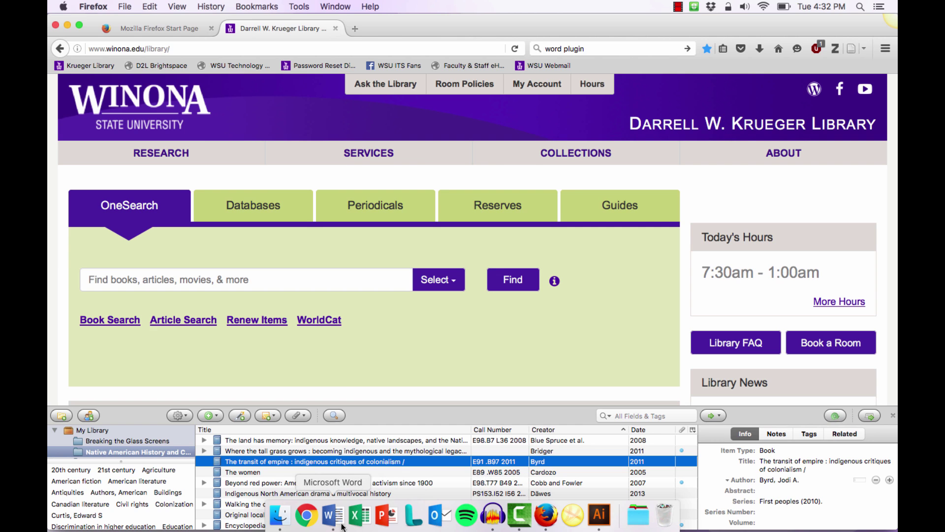
click(338, 515)
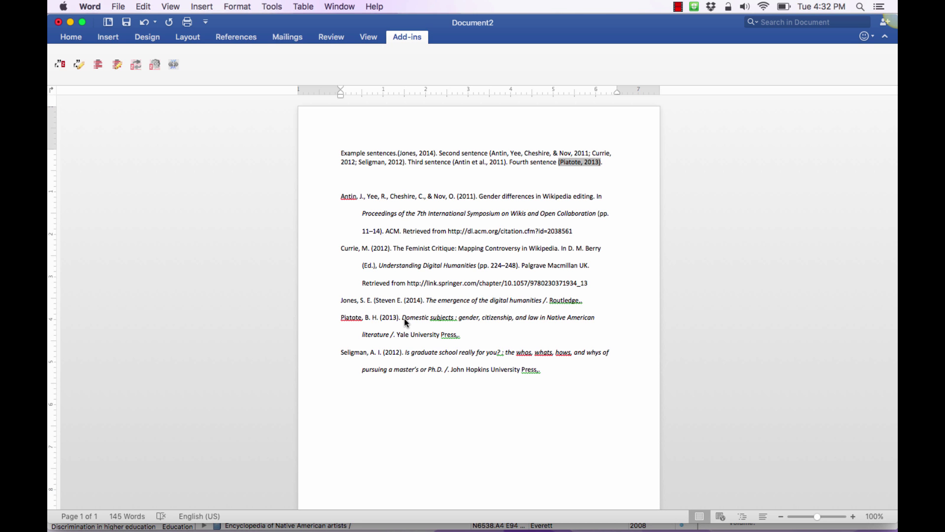
Switch the Zotero document citation style to American Anthropological Association
key(Down)
click(151, 64)
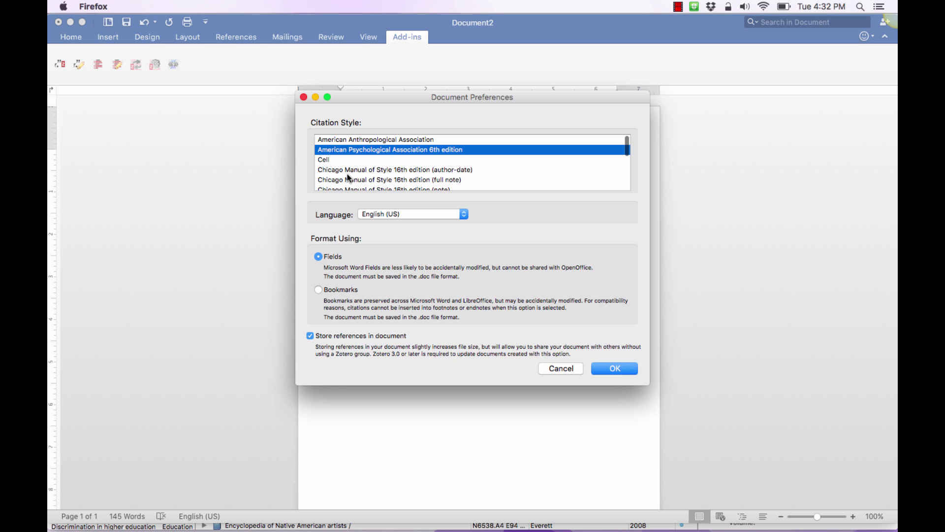
click(365, 141)
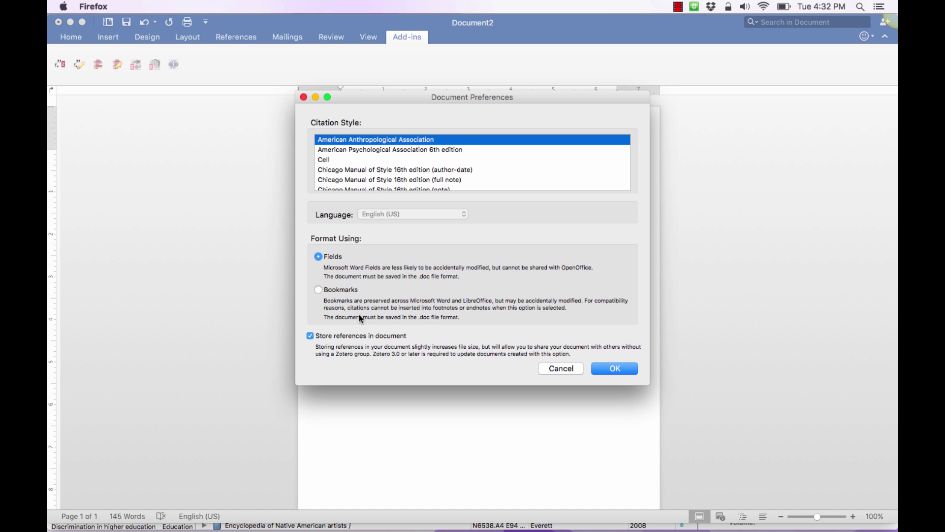
click(616, 371)
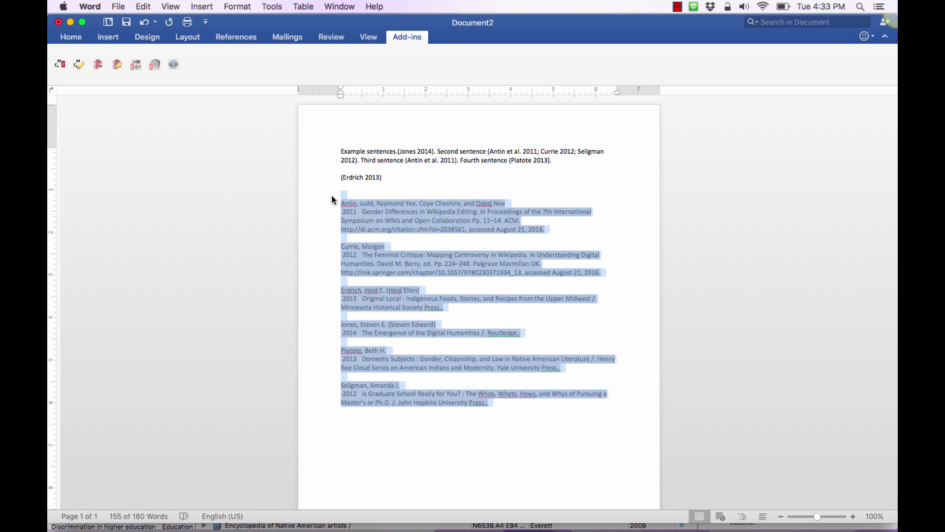
Unlink all Zotero citations and the bibliography, confirming removal of the field codes
click(334, 199)
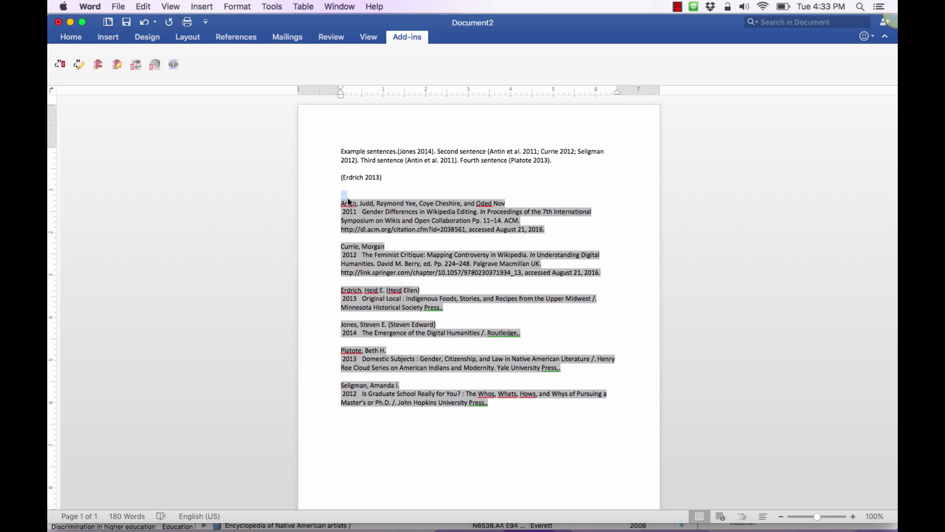
click(422, 183)
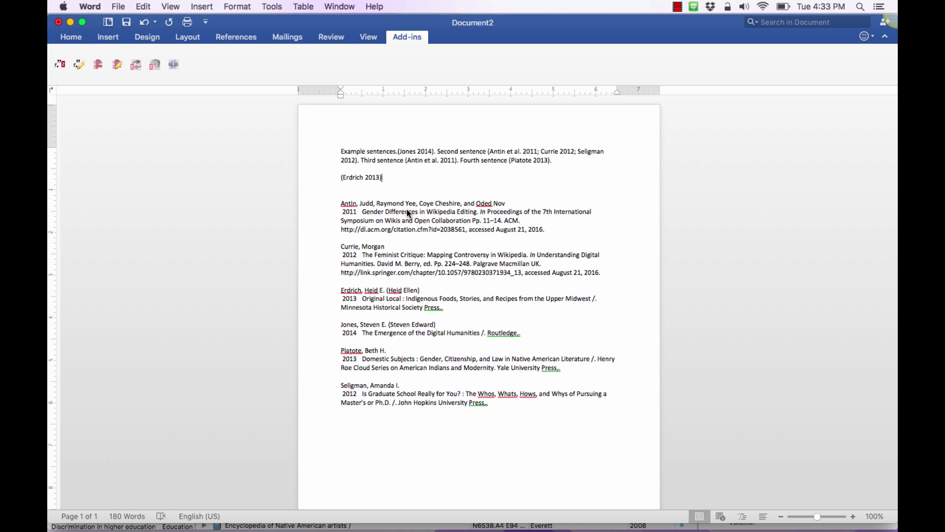
click(172, 64)
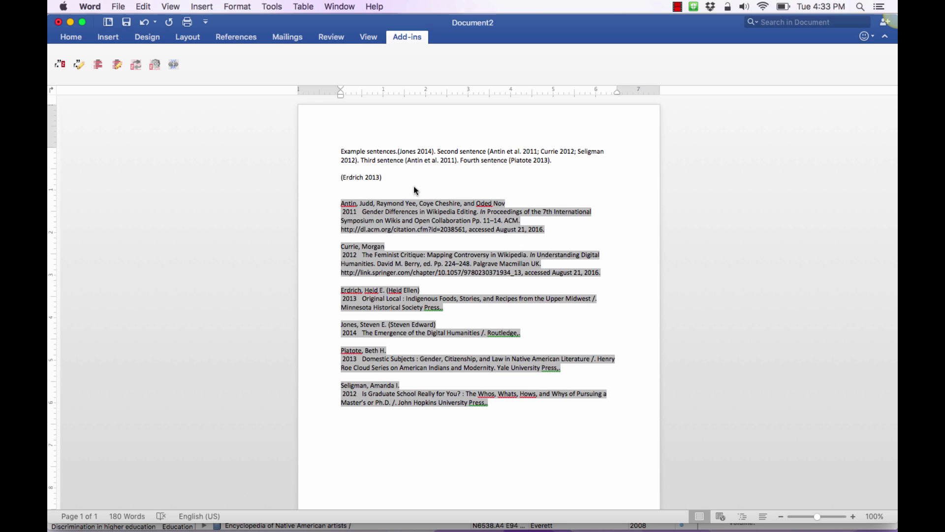
click(378, 177)
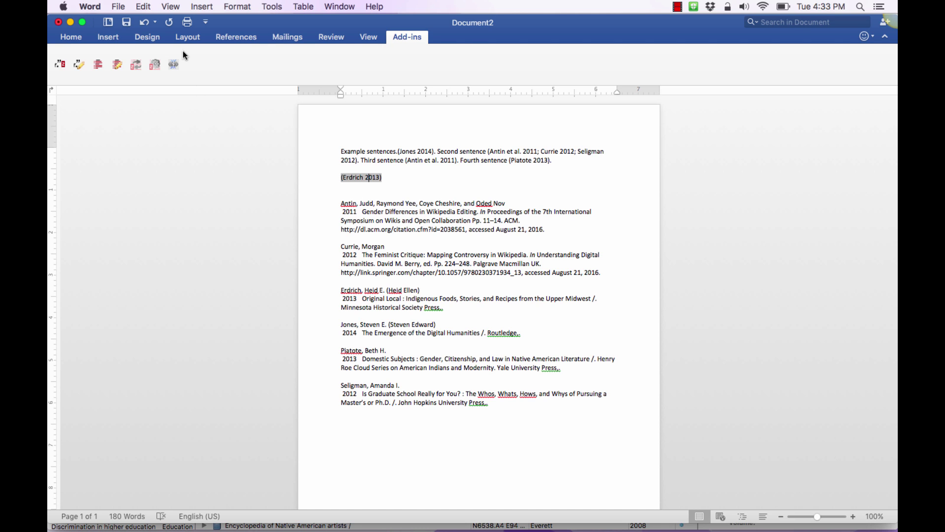
click(178, 64)
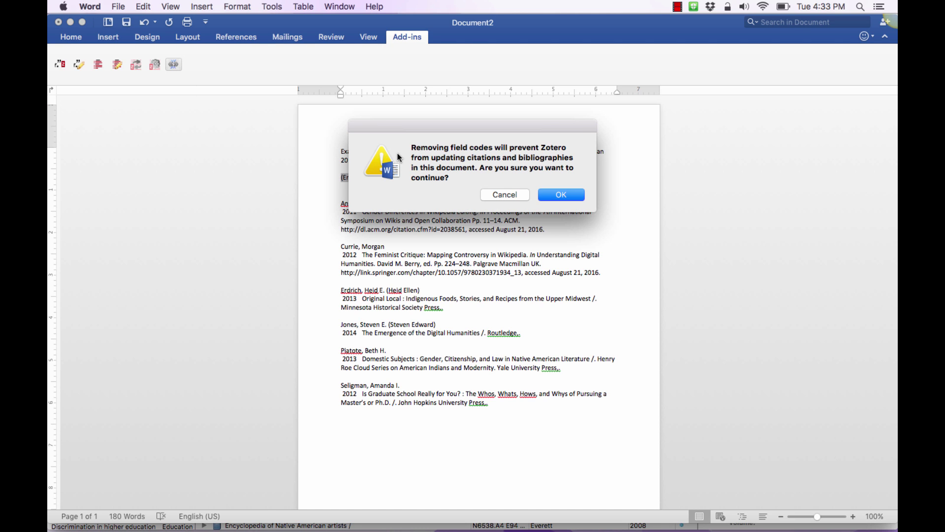
click(552, 196)
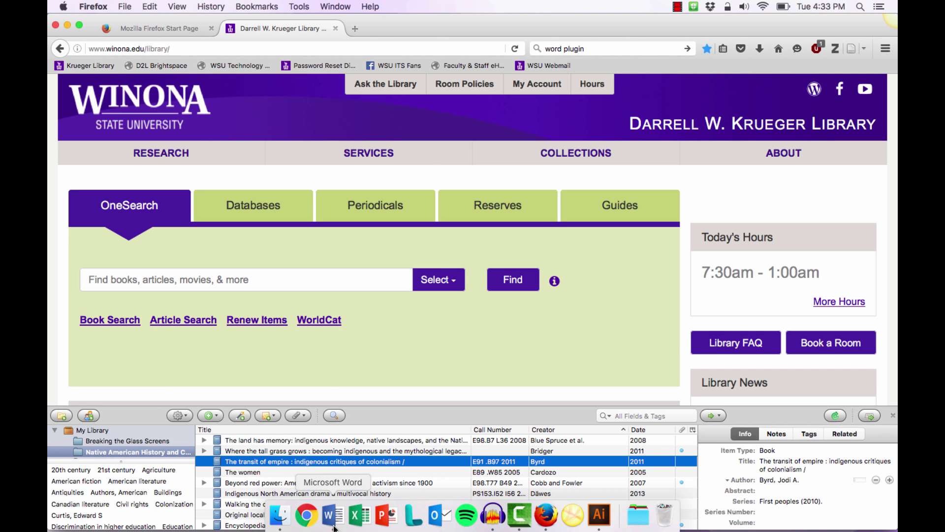
click(332, 515)
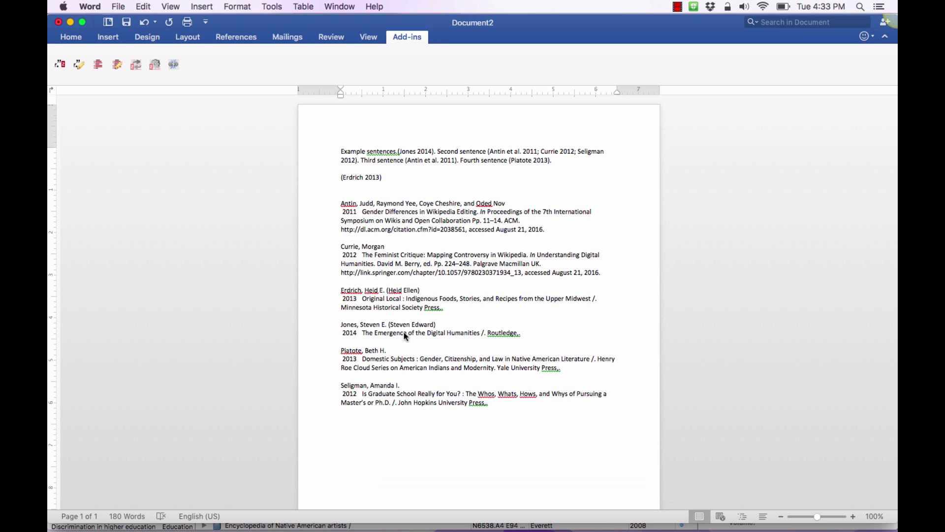
click(344, 175)
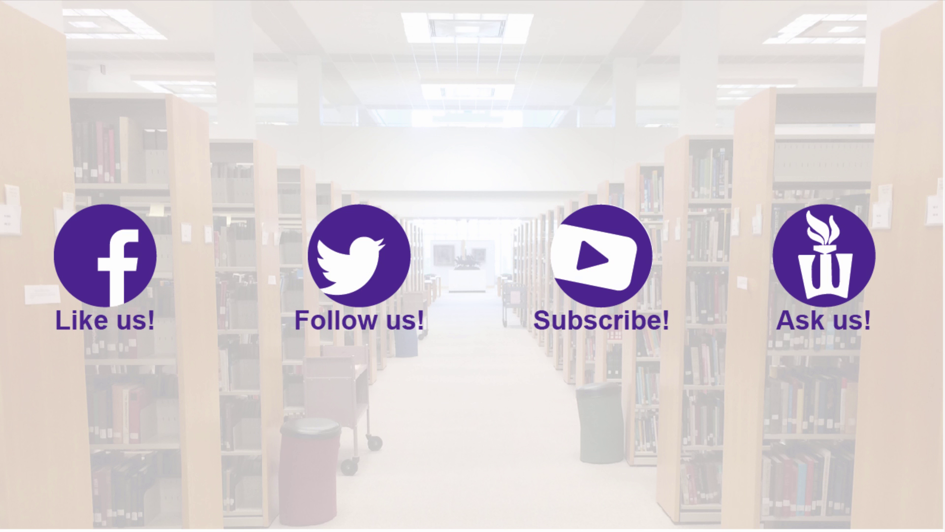